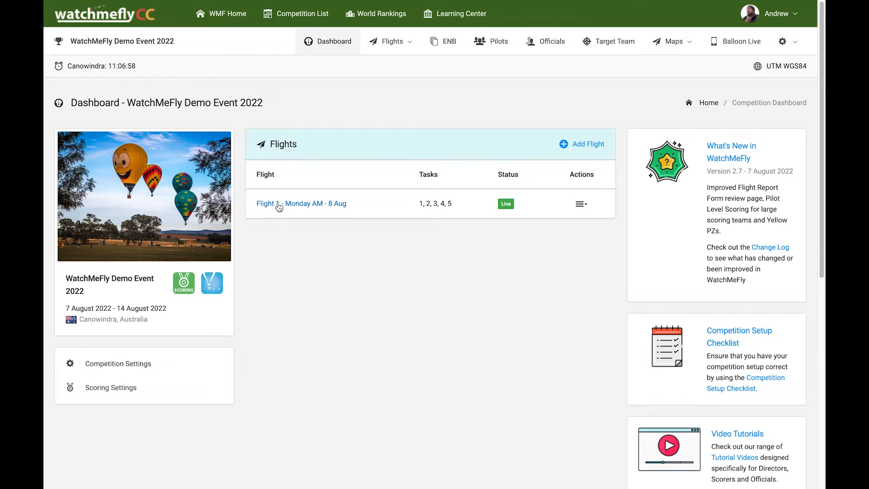
# Open Flight 1 - Monday AM and review its flight details, pilot overview and the actions available for the Fly In task
pyautogui.click(301, 207)
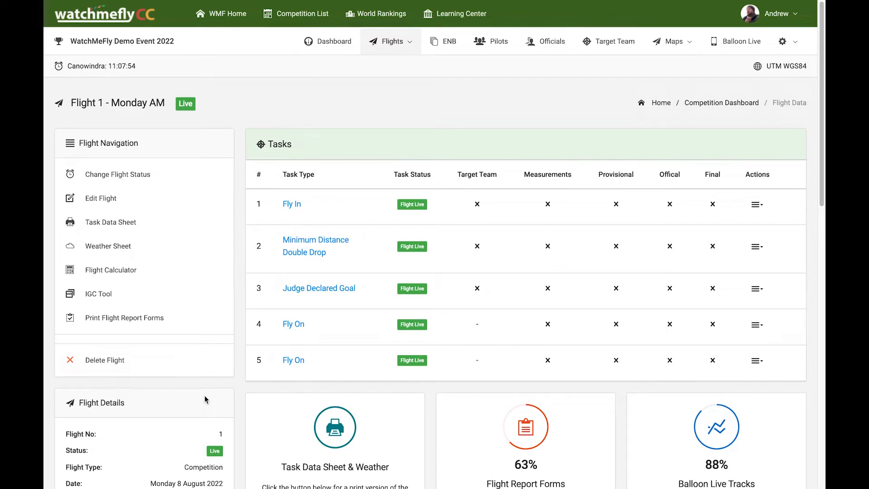
pyautogui.scroll(-7, 205, 399)
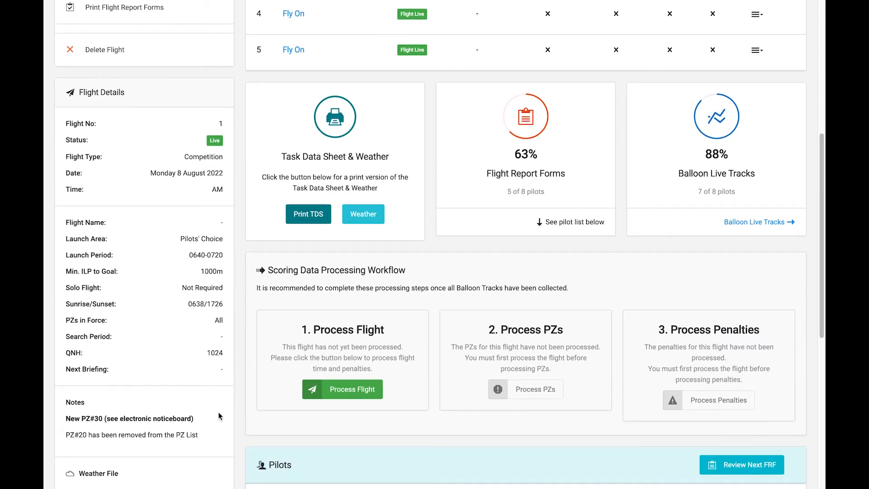
pyautogui.scroll(-2, 146, 378)
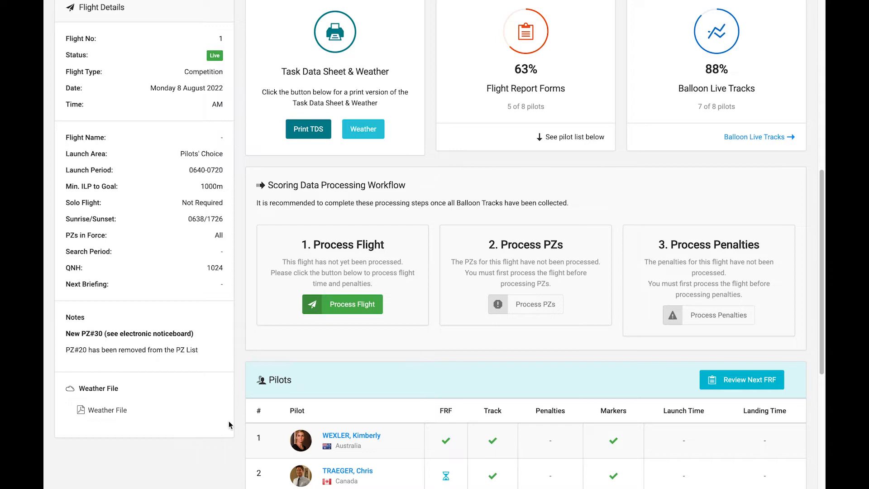
pyautogui.scroll(7, 238, 417)
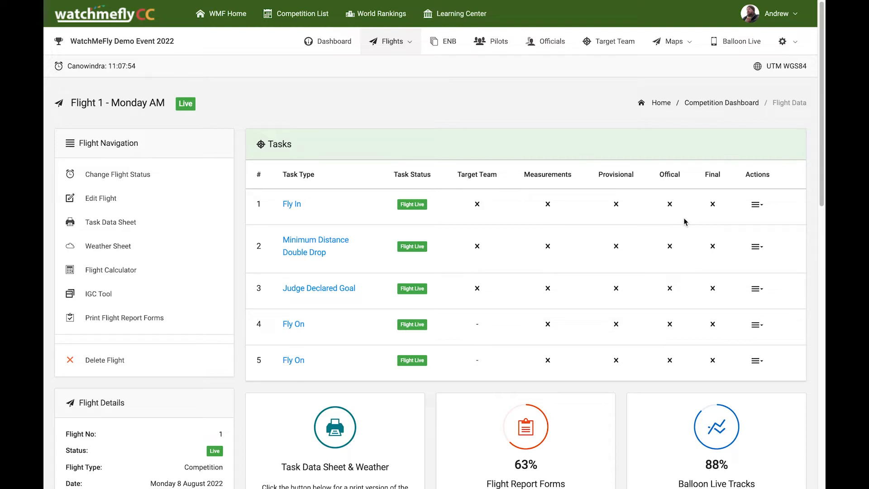
pyautogui.click(757, 205)
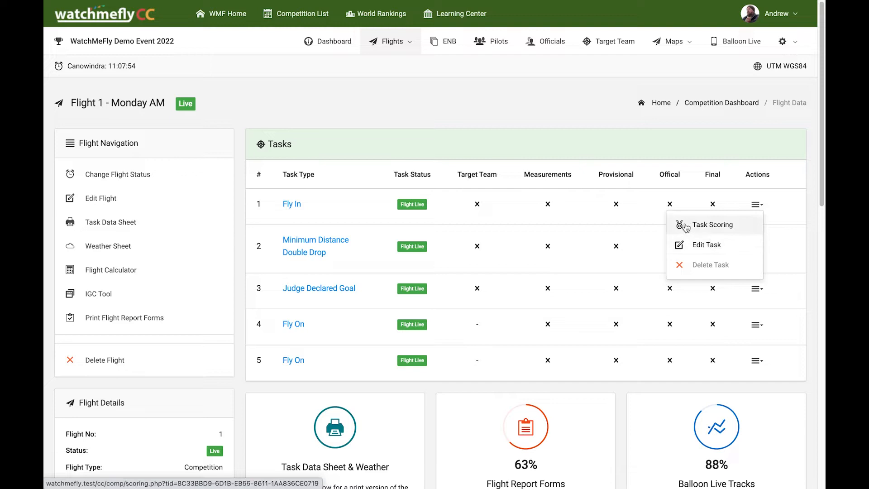
pyautogui.click(525, 391)
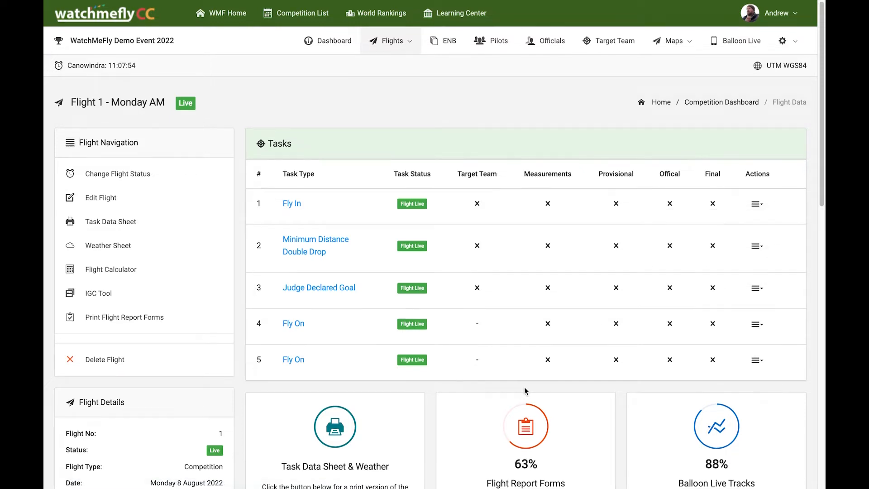
# View the flight's printable Task Data Sheet and its weather file, and return to the flight data
pyautogui.scroll(-4, 525, 390)
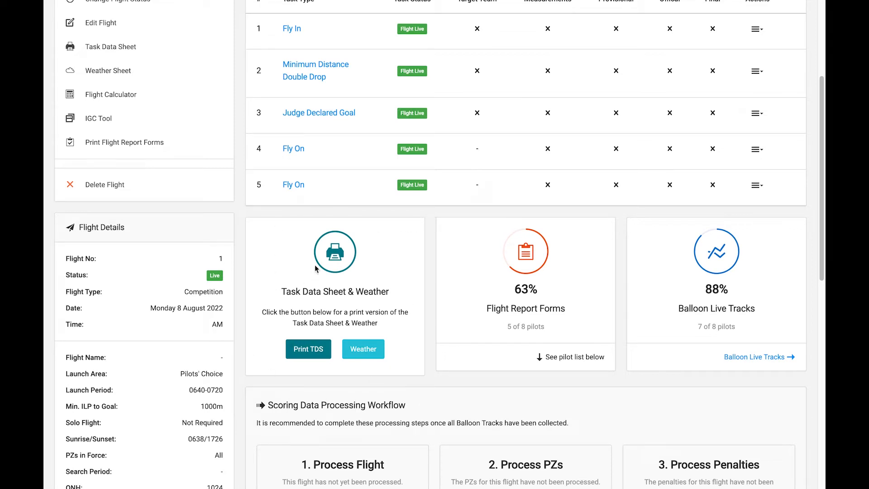
pyautogui.click(309, 352)
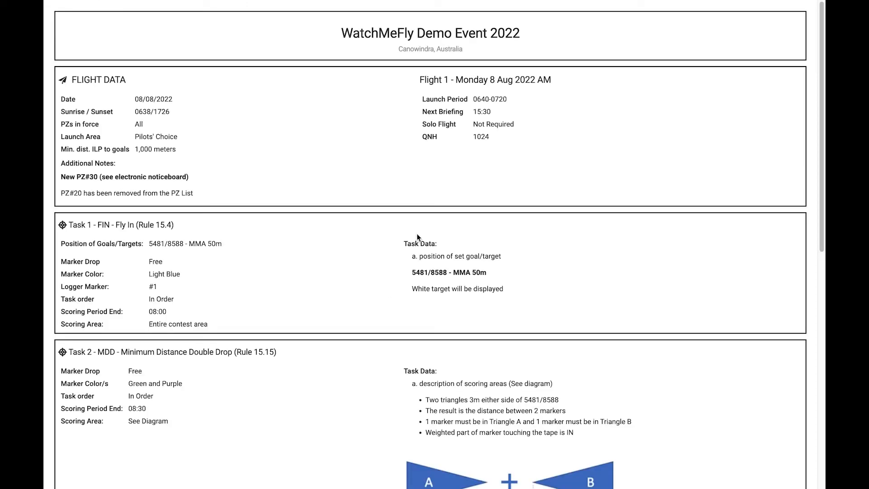
pyautogui.click(362, 352)
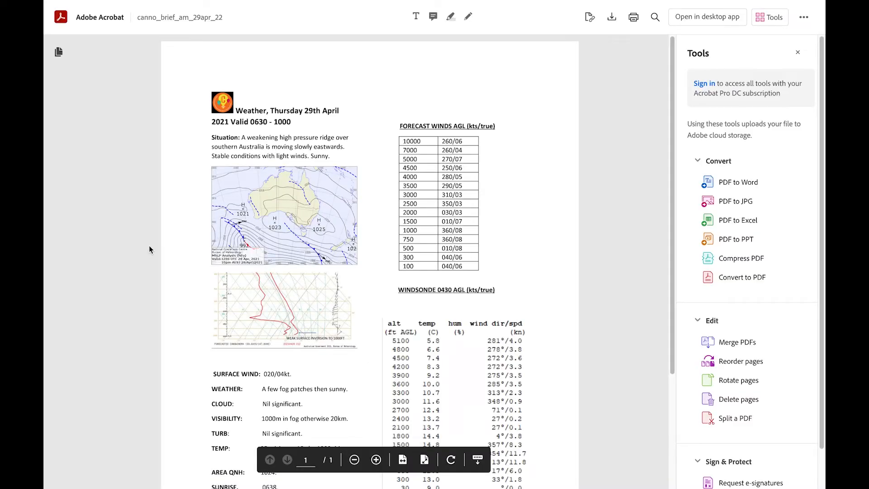
pyautogui.press('super+w')
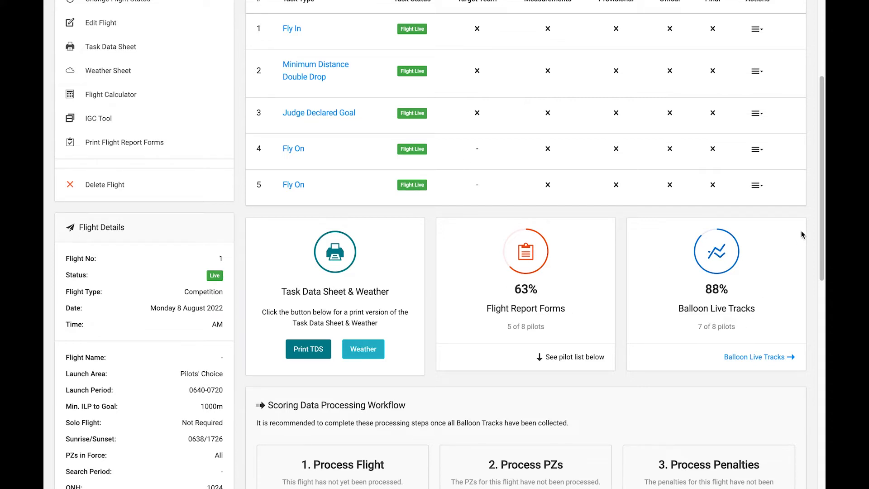
# Set the marker status of pilot 4 in the pilot list to "Yes - Markers have been returned" and save it
pyautogui.scroll(-5, 820, 206)
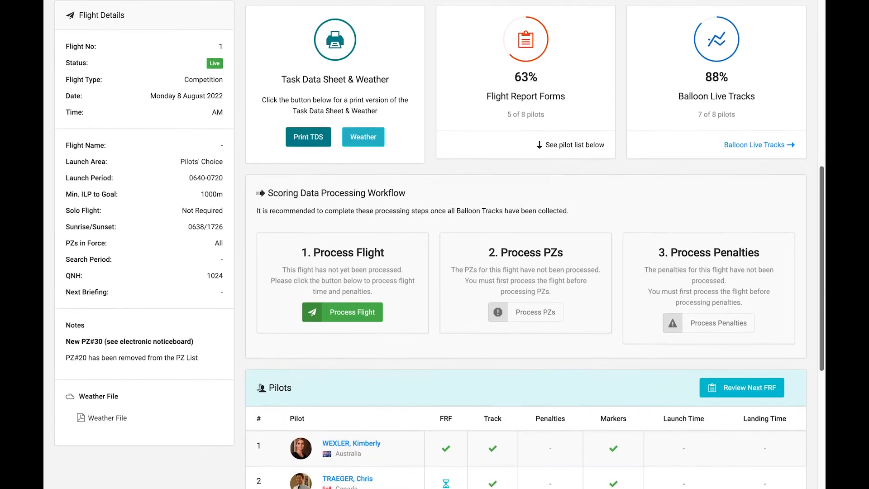
pyautogui.moveTo(822, 217); pyautogui.dragTo(821, 230)
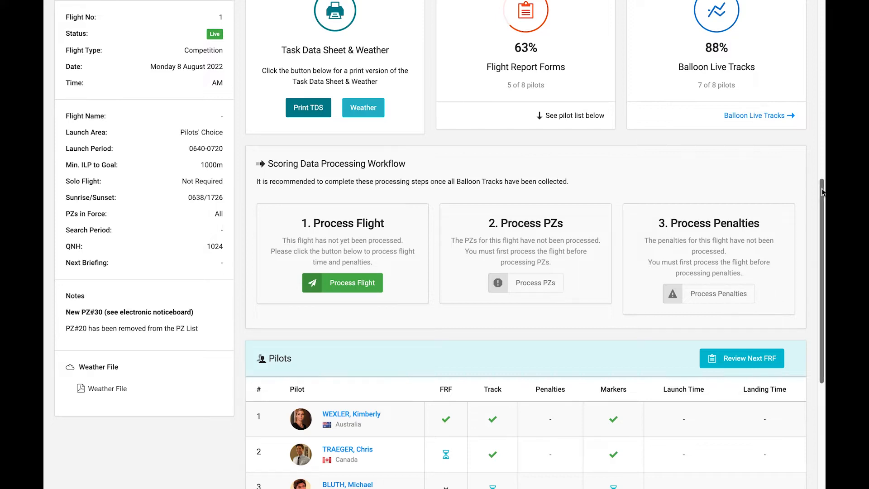
pyautogui.moveTo(823, 192); pyautogui.dragTo(823, 296)
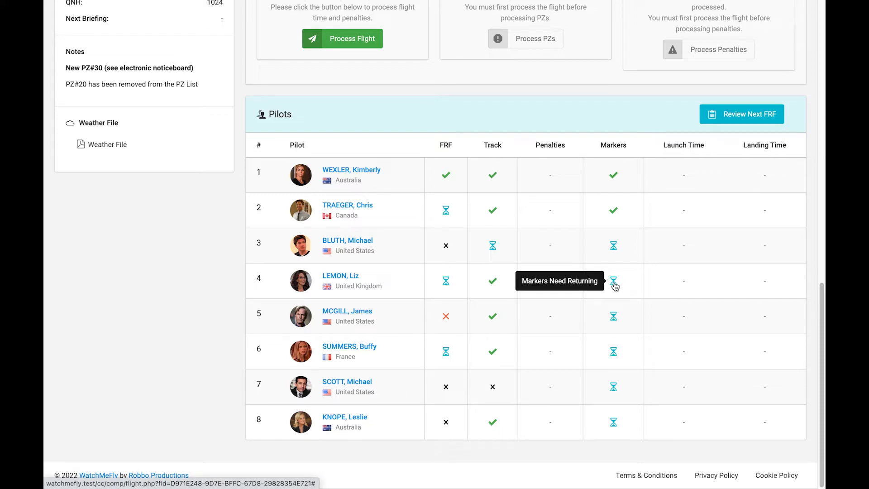
pyautogui.click(614, 283)
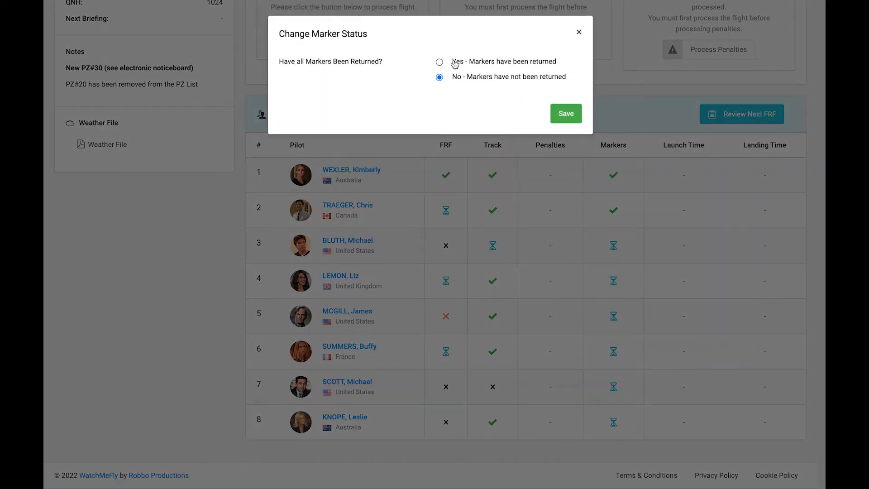
pyautogui.click(440, 62)
pyautogui.click(568, 116)
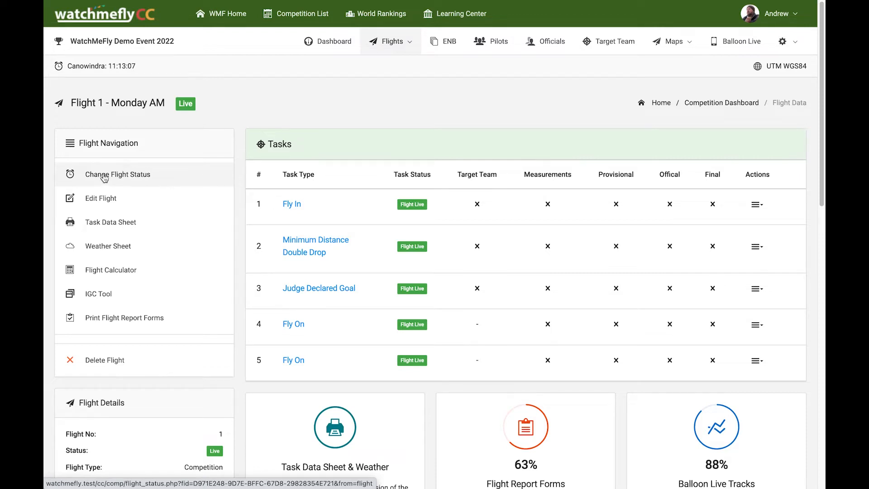
# Change the status of Flight 1 to Complete
pyautogui.click(131, 181)
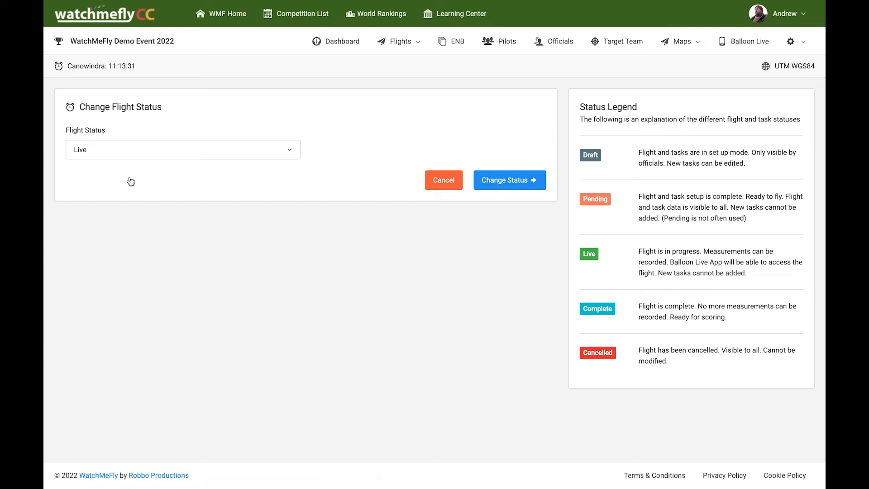
pyautogui.click(173, 156)
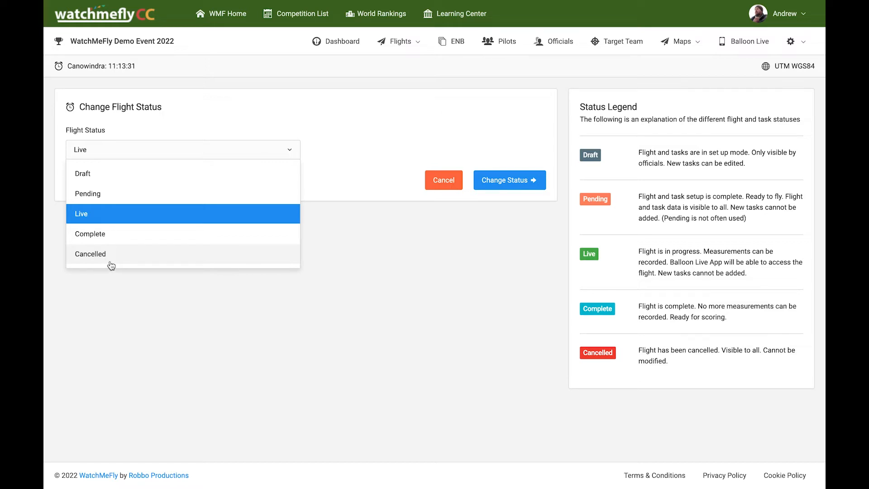
pyautogui.click(96, 236)
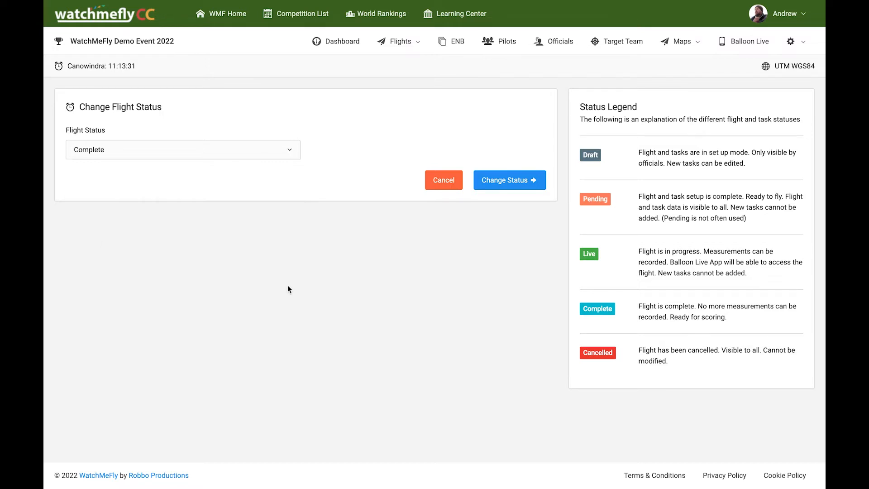
pyautogui.click(505, 182)
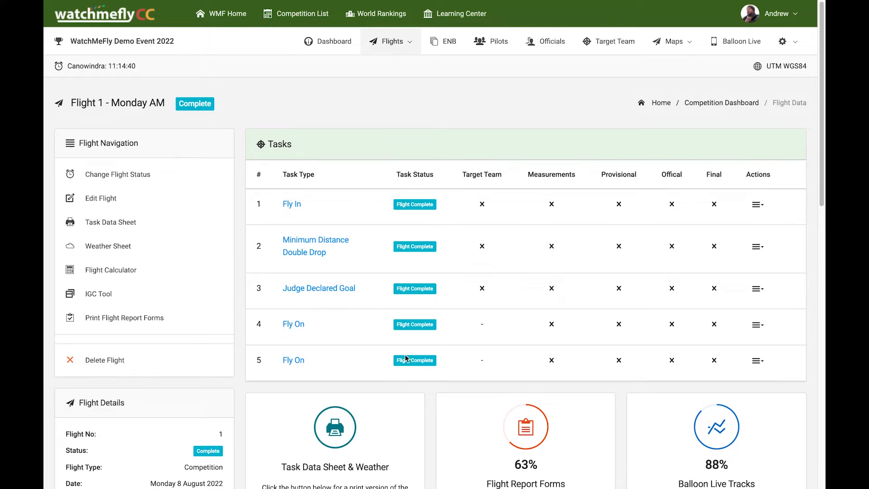
# Open Flight 1 for editing and look through its essential, optional, notes, file upload and scoring fields
pyautogui.scroll(-1, 335, 372)
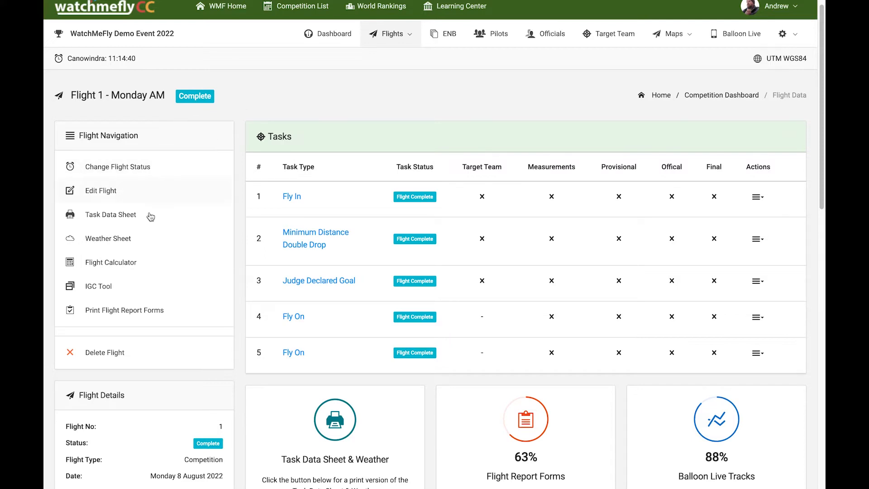
pyautogui.click(104, 191)
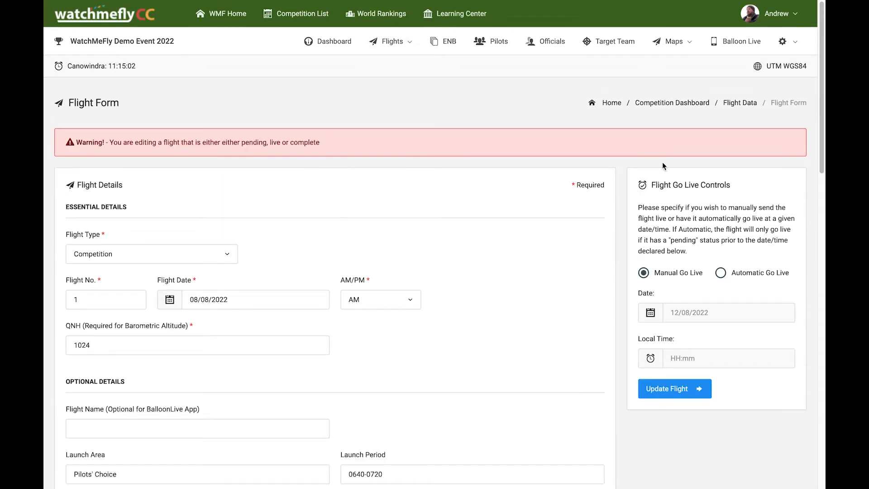
pyautogui.moveTo(823, 104); pyautogui.dragTo(824, 146)
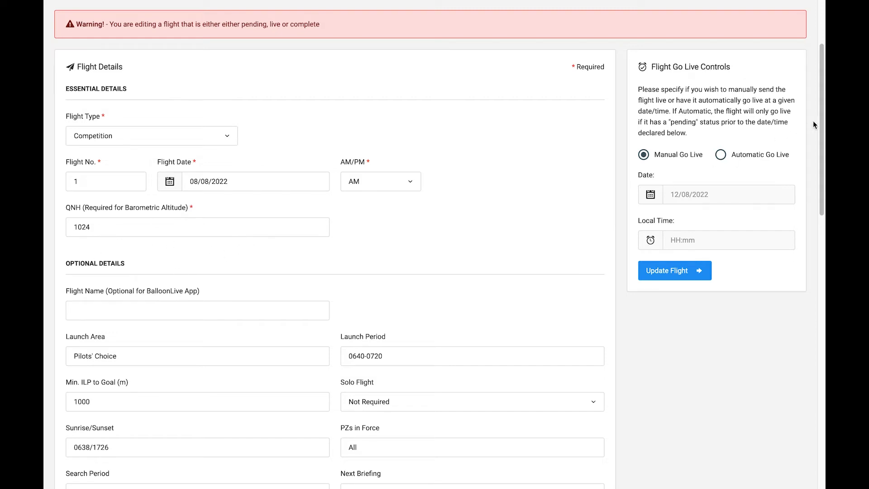
pyautogui.scroll(-3, 813, 120)
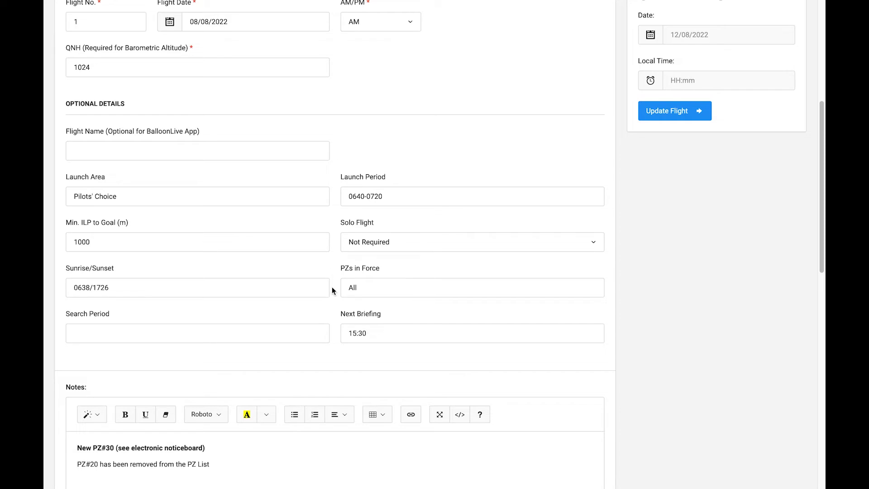
pyautogui.scroll(-1, 215, 327)
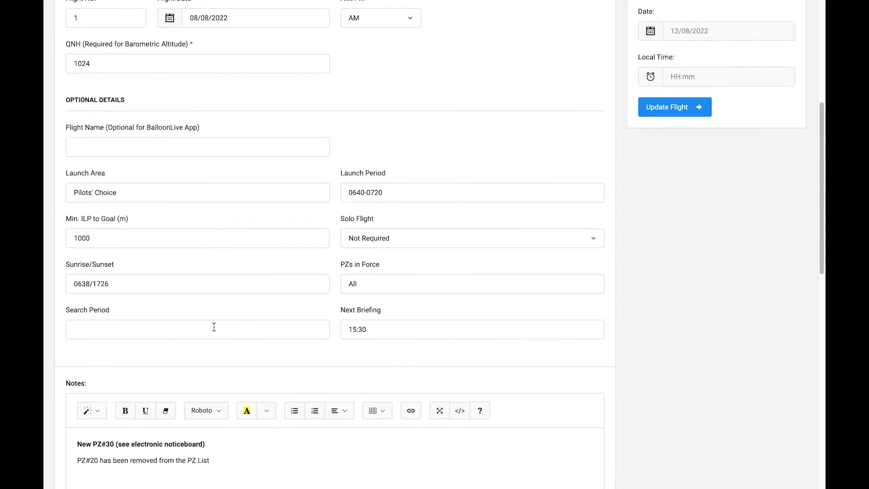
pyautogui.scroll(-7, 214, 326)
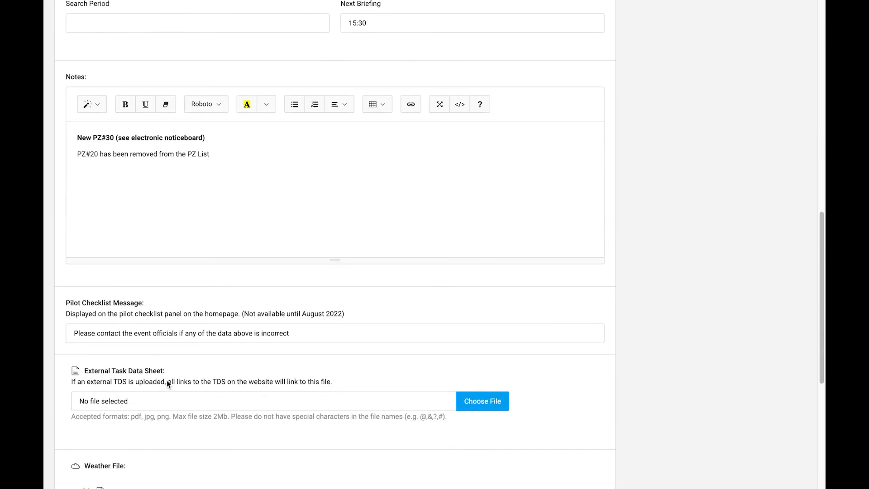
pyautogui.scroll(-5, 263, 352)
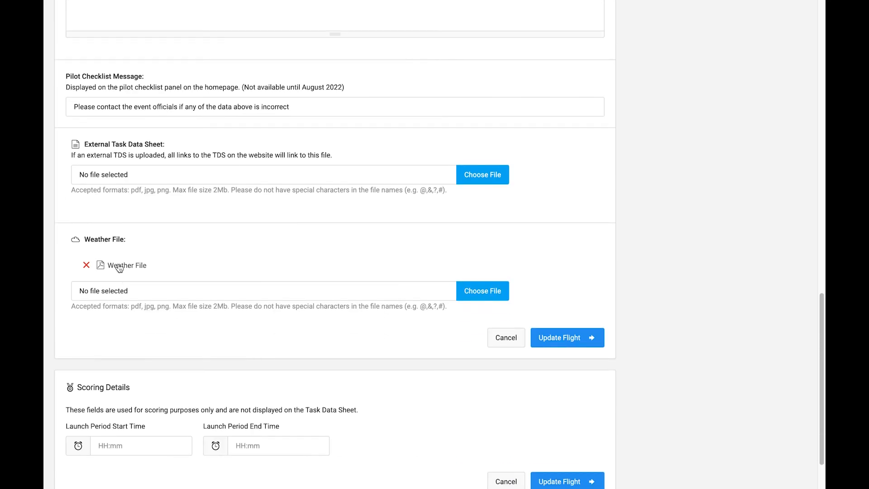
pyautogui.scroll(-2, 159, 250)
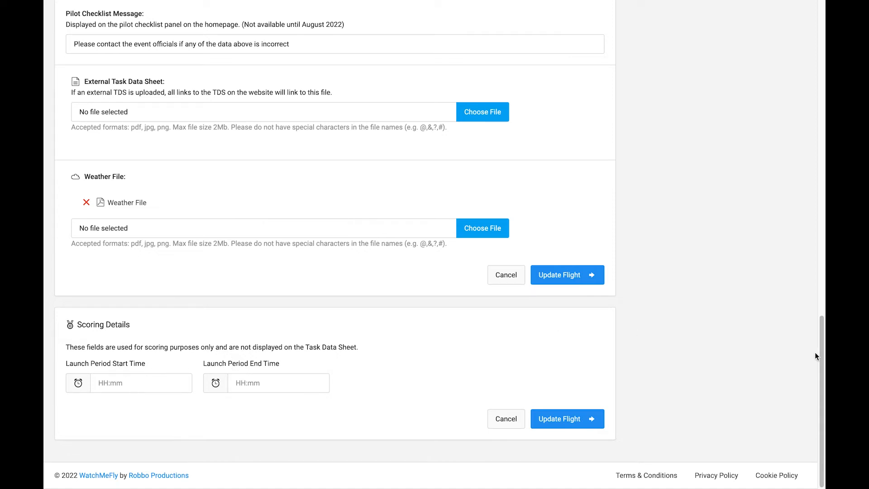
# Check the launch period, set the scoring Launch Period Start Time to 06:40 and End Time to 07:20, and update the flight
pyautogui.moveTo(822, 357); pyautogui.dragTo(802, 113)
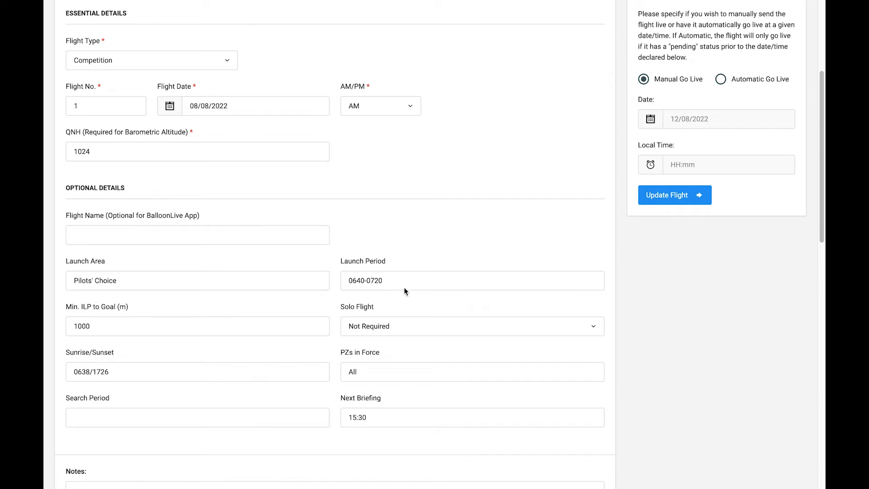
pyautogui.moveTo(821, 213); pyautogui.dragTo(821, 457)
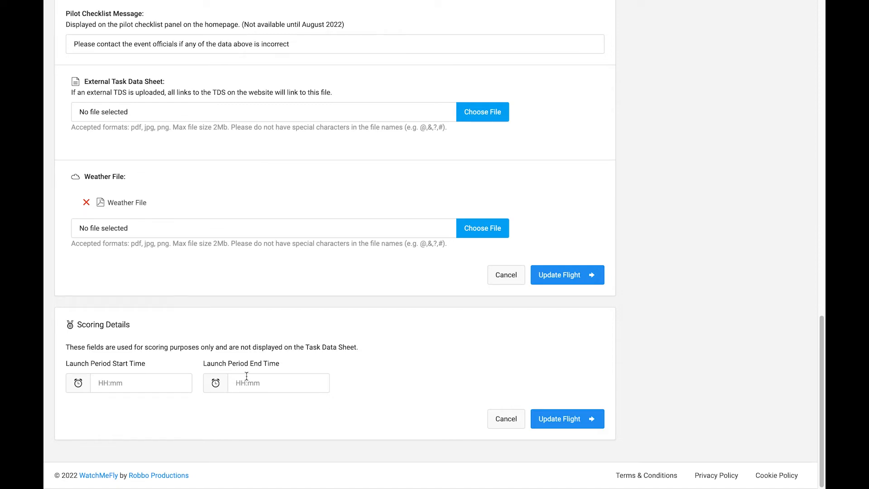
pyautogui.moveTo(821, 378); pyautogui.dragTo(787, 147)
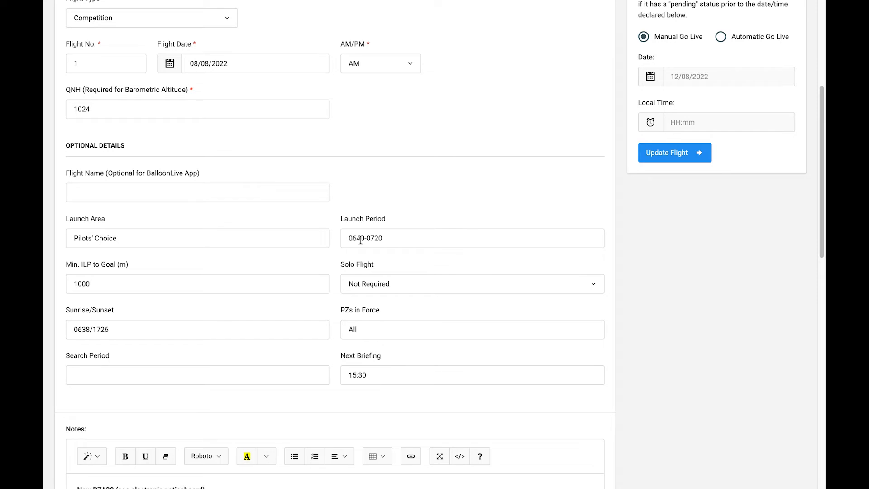
pyautogui.moveTo(822, 255); pyautogui.dragTo(819, 469)
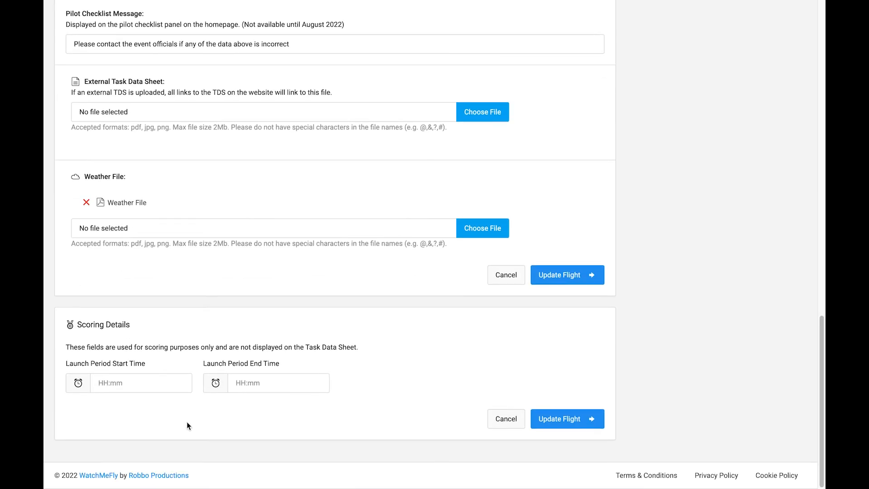
pyautogui.click(137, 382)
pyautogui.write('06:40')
pyautogui.click(240, 381)
pyautogui.write('07:20')
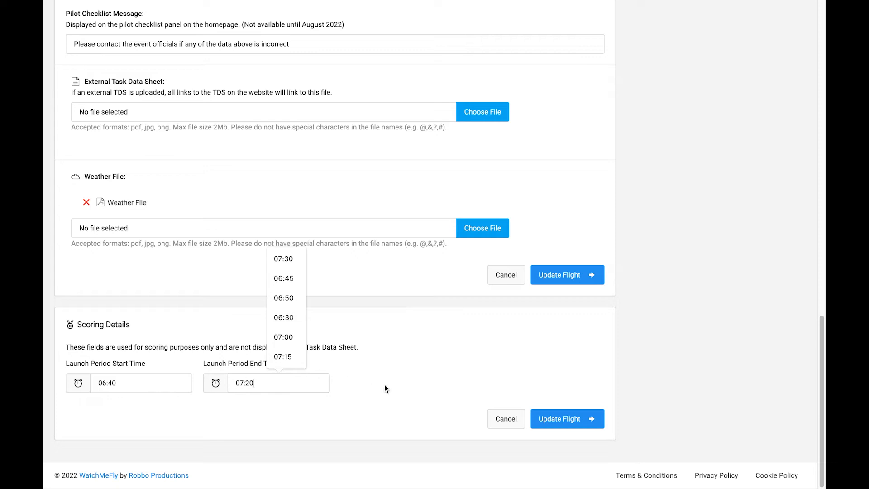
pyautogui.click(385, 388)
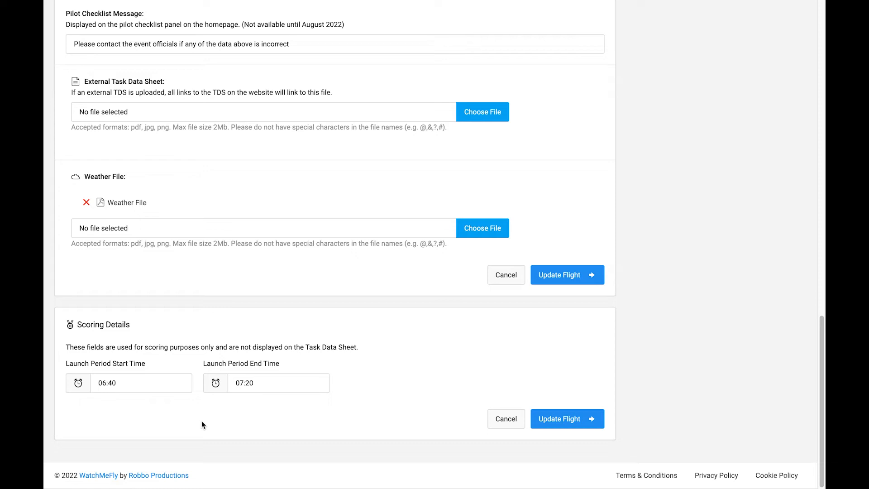
pyautogui.click(571, 426)
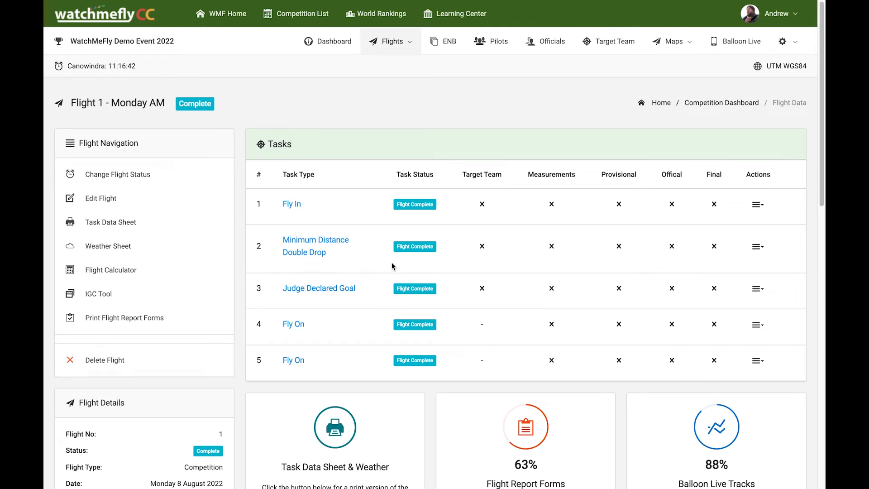
# Process Flight 1 as the first stage of the scoring data workflow and return to the flight data
pyautogui.scroll(-1, 297, 349)
pyautogui.scroll(-7, 297, 351)
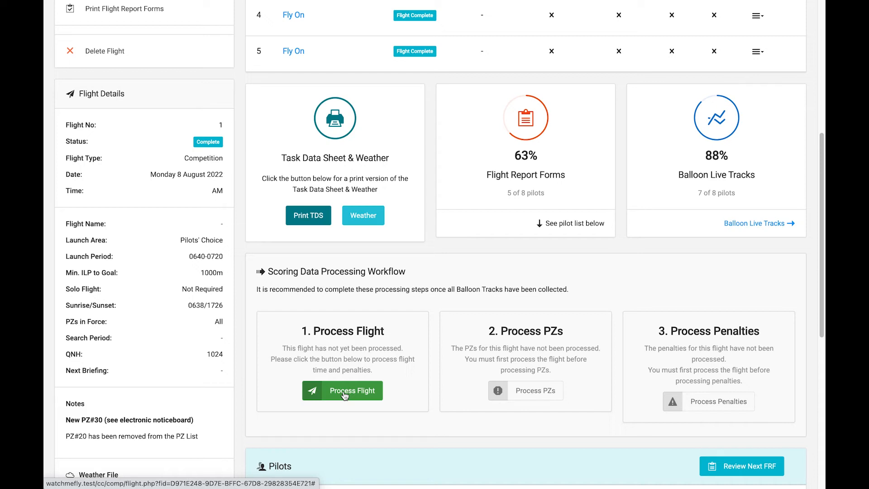
pyautogui.scroll(-1, 345, 395)
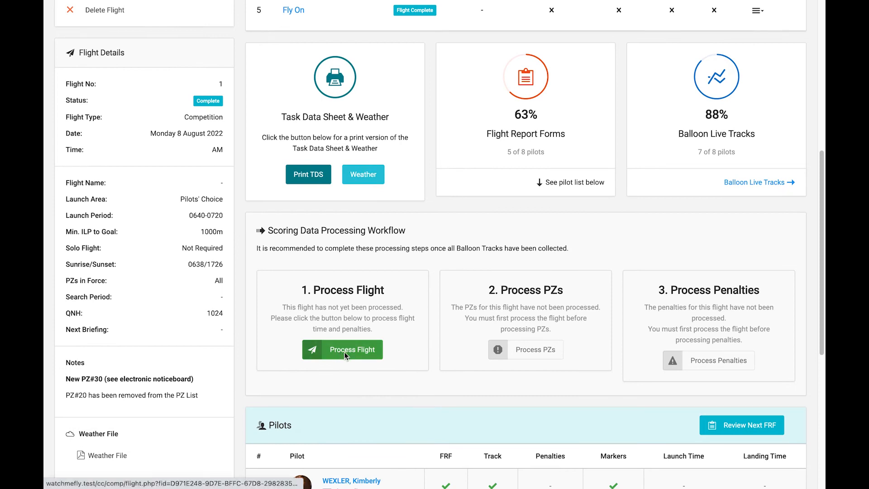
pyautogui.click(338, 356)
pyautogui.click(403, 266)
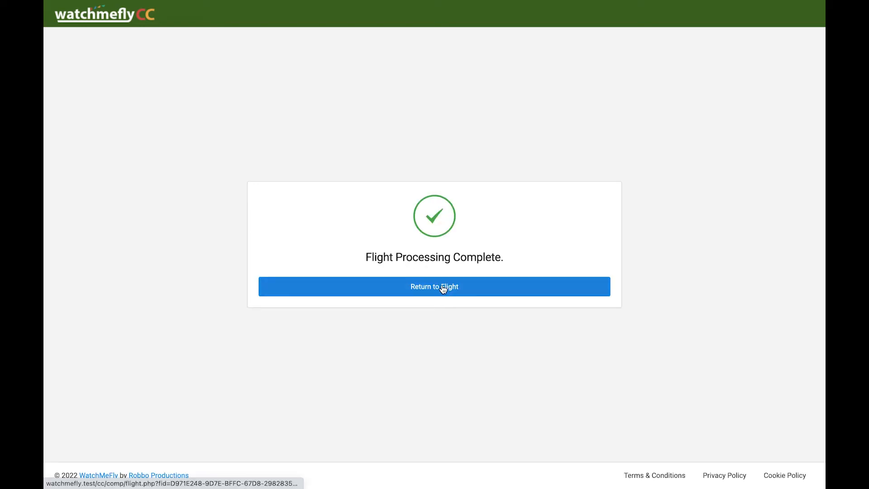
pyautogui.click(443, 290)
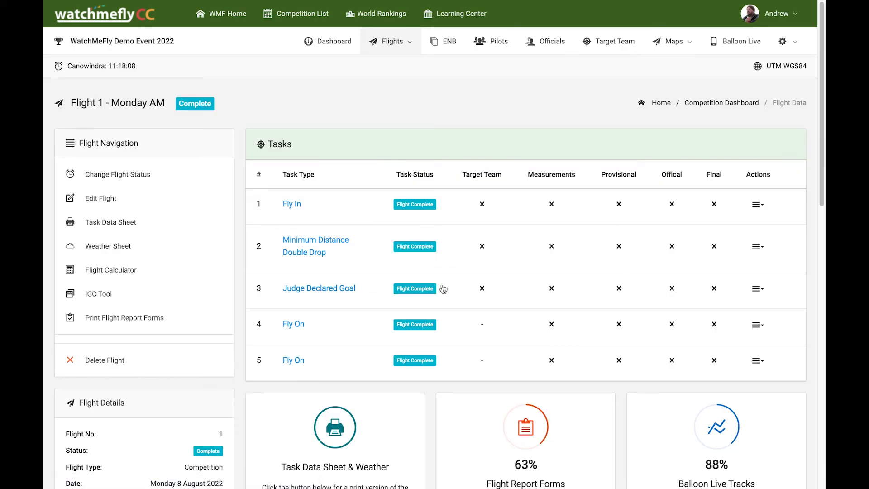
# Review the calculated launch and landing times in the pilot list, process the PZs for all pilots, and return to the flight
pyautogui.scroll(-5, 438, 299)
pyautogui.scroll(-2, 438, 302)
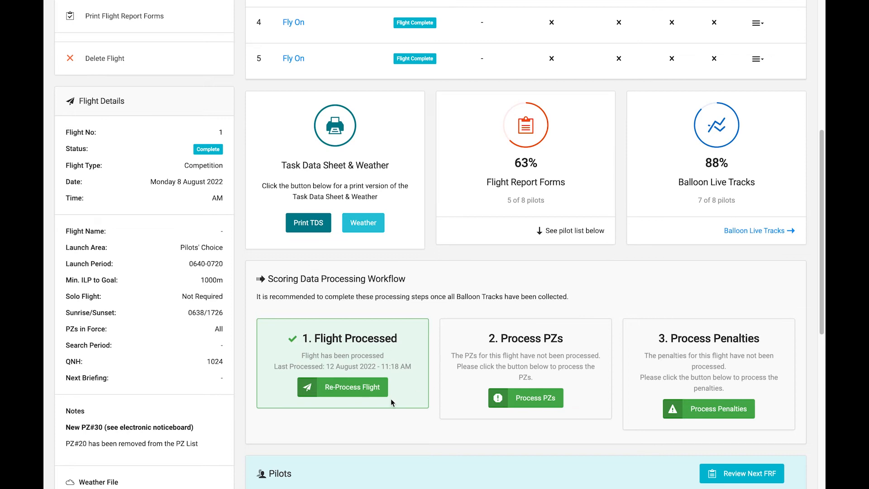
pyautogui.scroll(-7, 813, 319)
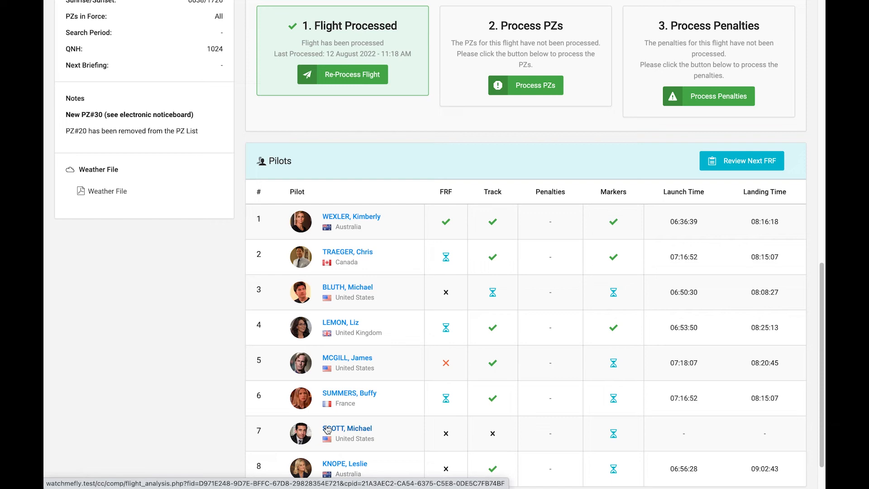
pyautogui.scroll(5, 340, 433)
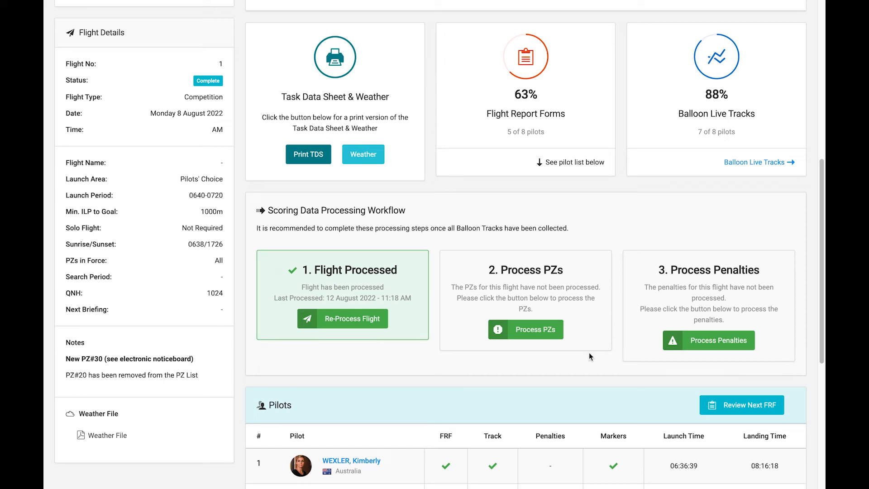
pyautogui.click(527, 335)
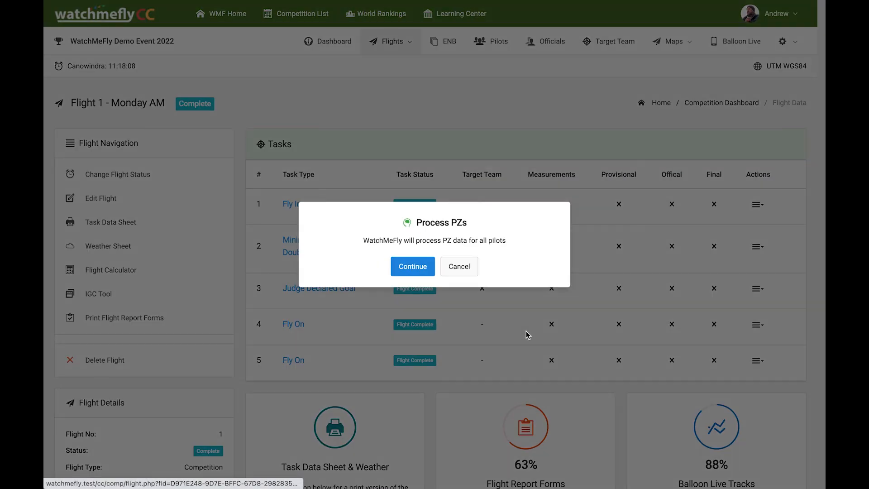
pyautogui.click(413, 267)
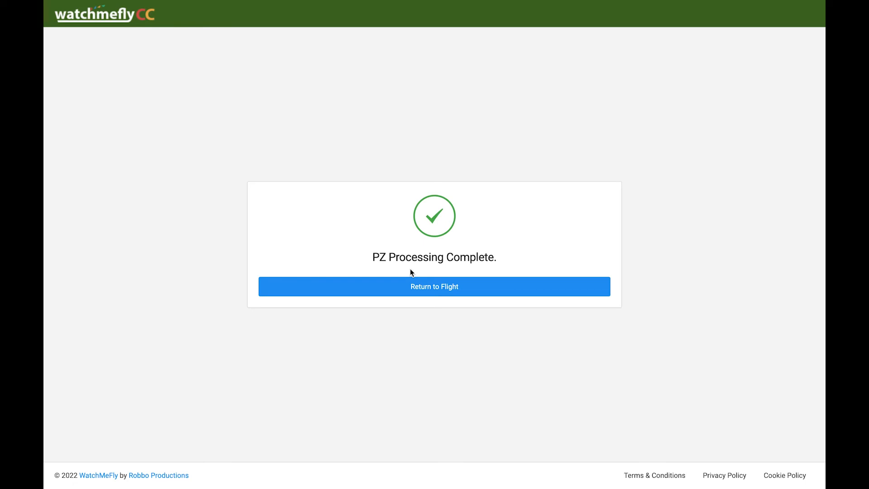
pyautogui.click(430, 288)
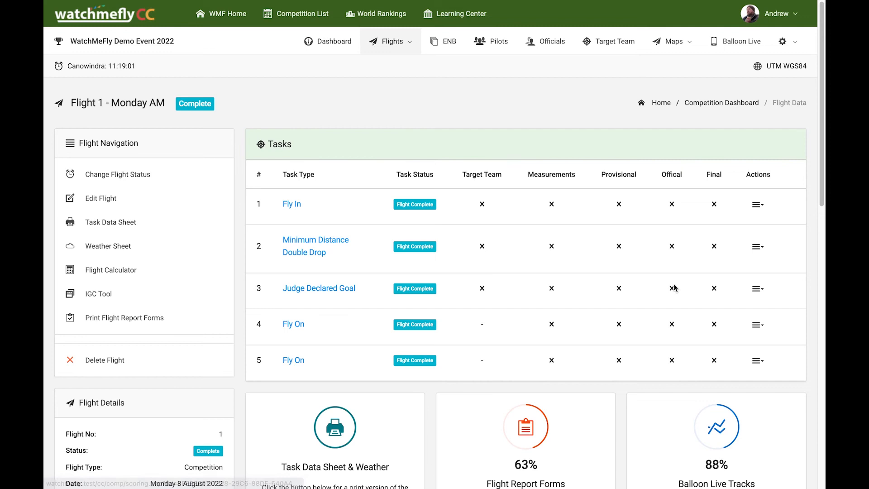
# Check the pilot list for PZ penalties, process the penalties for all pilots, and return to the flight
pyautogui.scroll(-4, 626, 328)
pyautogui.scroll(-10, 626, 328)
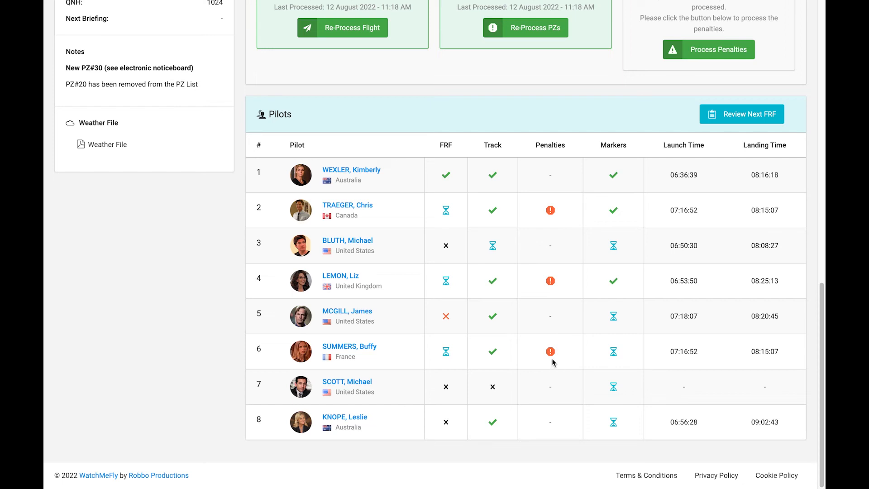
pyautogui.scroll(7, 553, 362)
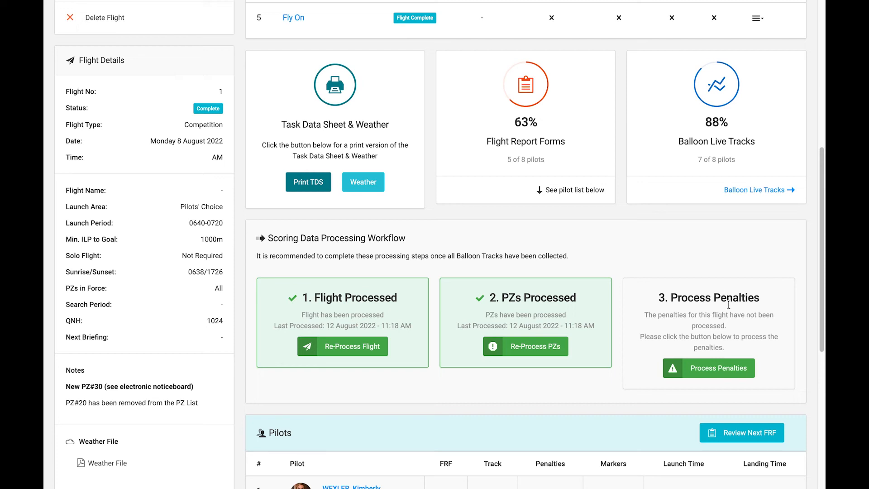
pyautogui.click(711, 374)
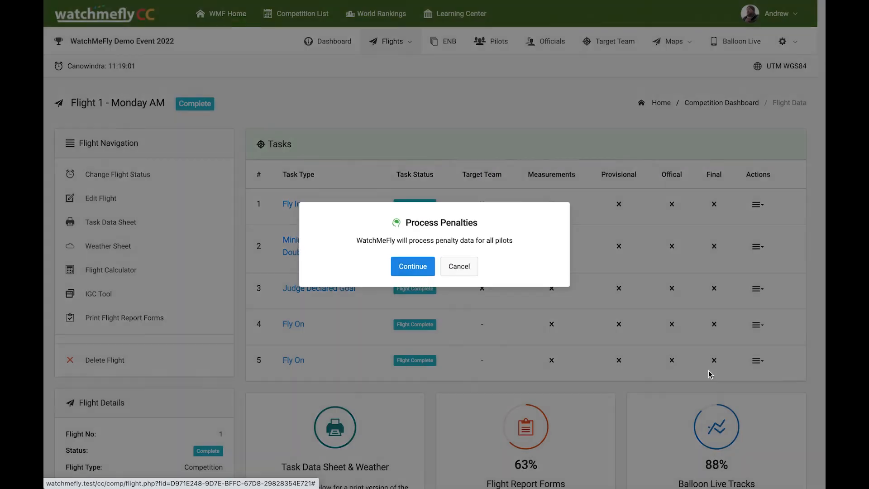
pyautogui.click(415, 269)
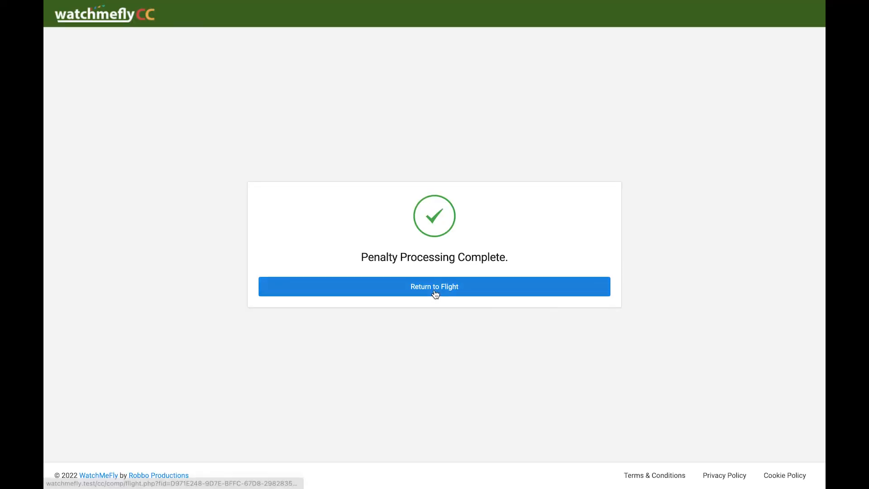
pyautogui.click(434, 293)
# Review the penalty flags in the pilot list and open the flight analysis of pilot 4 to check the recorded penalty
pyautogui.scroll(-3, 643, 353)
pyautogui.scroll(-10, 658, 360)
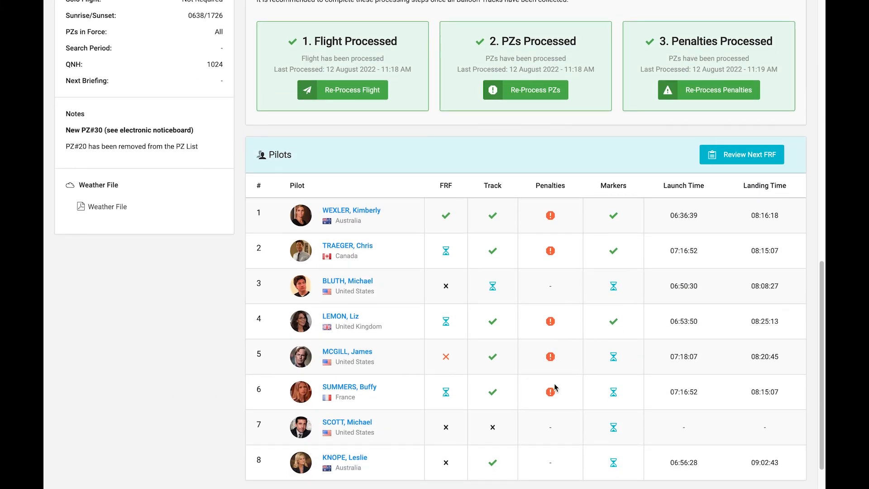
pyautogui.scroll(4, 471, 320)
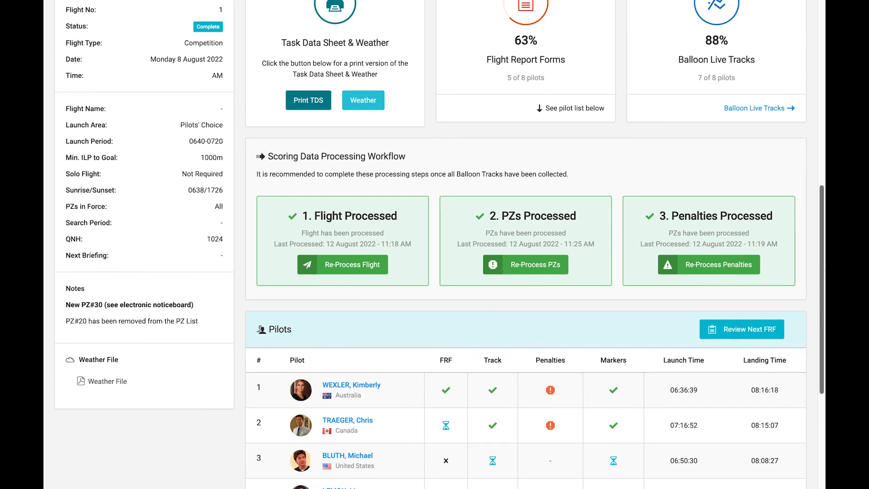
pyautogui.moveTo(823, 224); pyautogui.dragTo(822, 317)
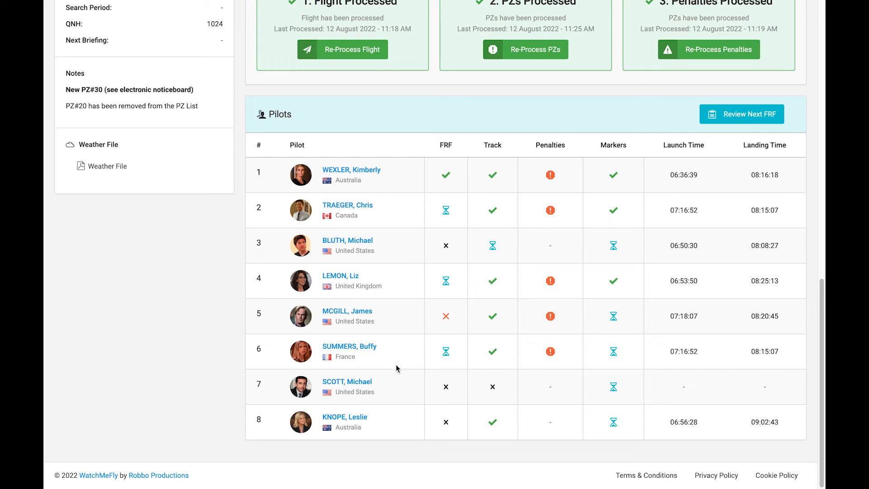
pyautogui.click(343, 277)
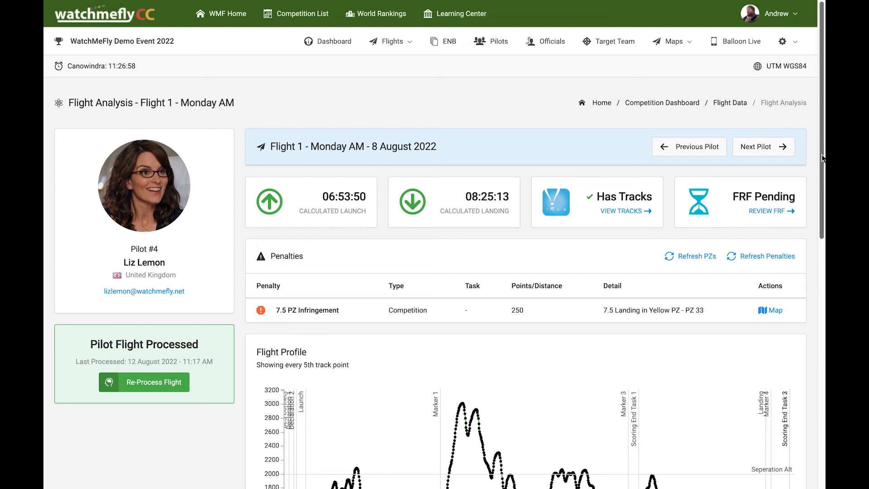
pyautogui.scroll(-2, 823, 157)
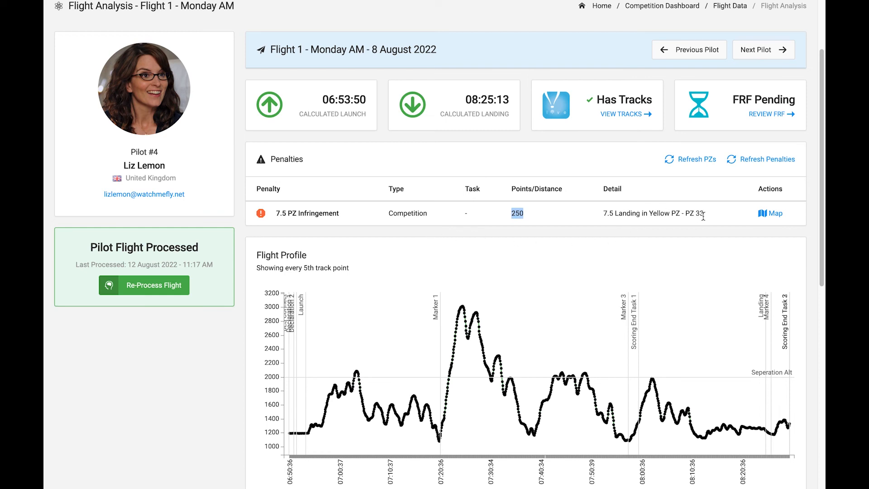
# Open the map of pilot 4's PZ infringement, inspect the landing and PZ 33 markers, and close the map
pyautogui.click(774, 215)
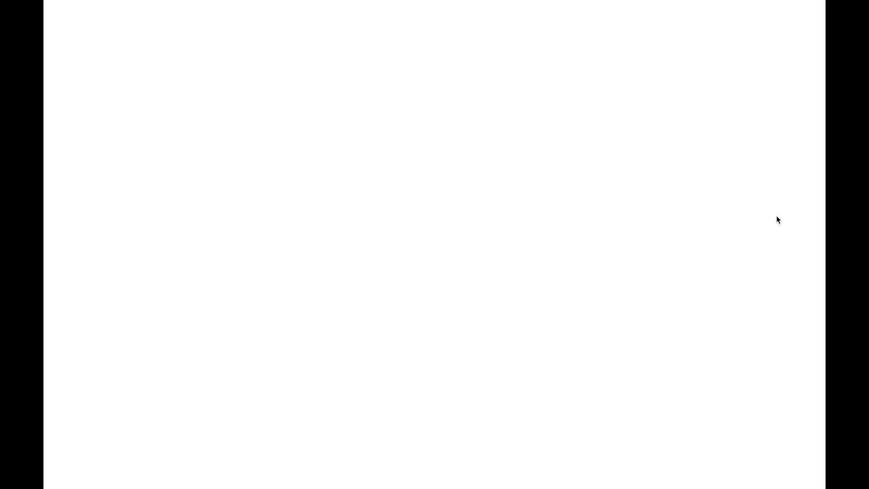
pyautogui.scroll(2, 499, 171)
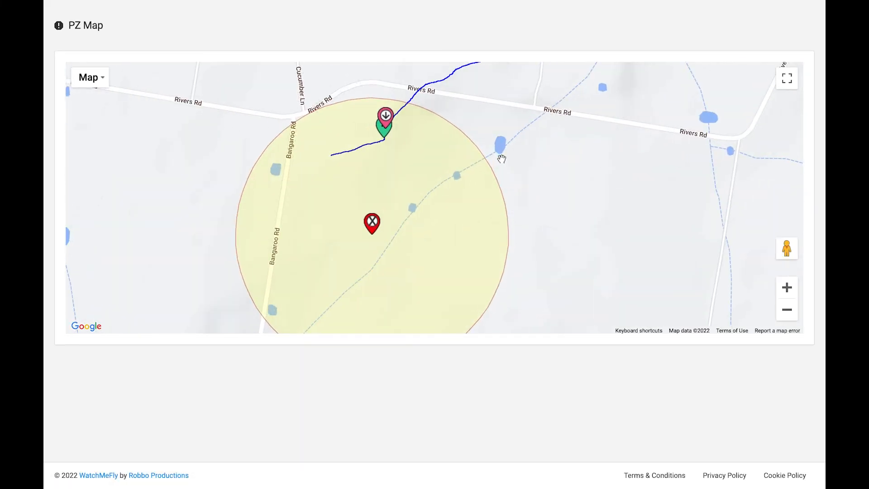
pyautogui.moveTo(513, 110); pyautogui.dragTo(597, 181)
pyautogui.click(472, 182)
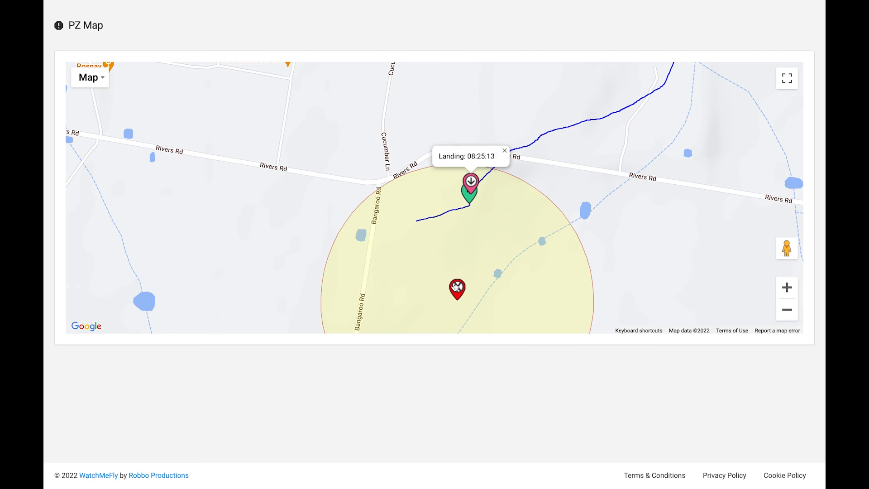
pyautogui.click(457, 288)
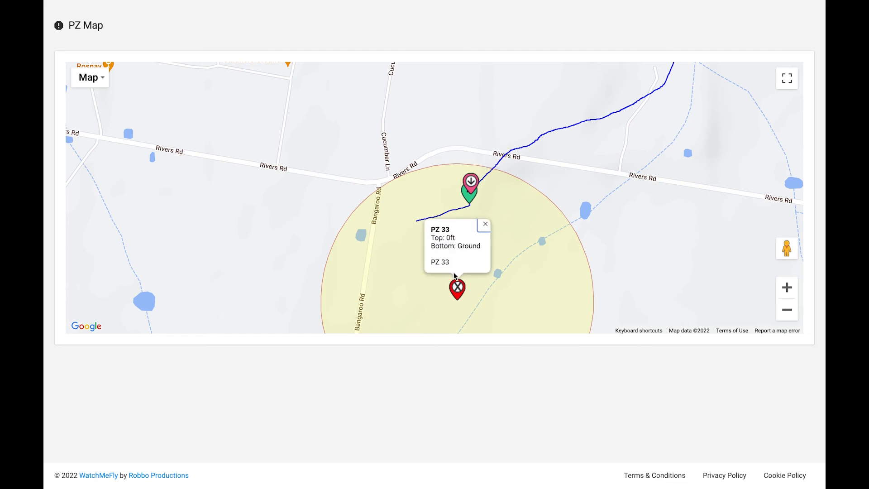
pyautogui.moveTo(108, 2)
pyautogui.press('super+w')
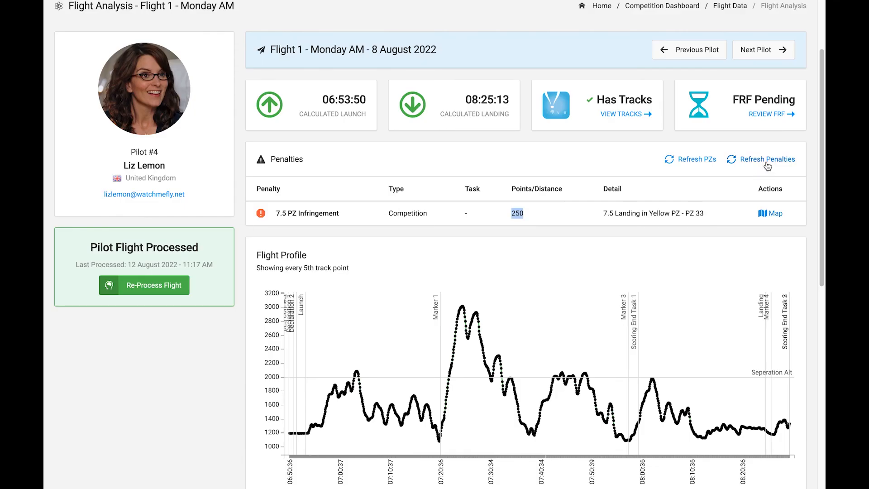
# Examine pilot 4's flight profile chart in detail along the whole track, from the BLS connection and declarations to landing and the scoring end
pyautogui.moveTo(822, 87); pyautogui.dragTo(820, 169)
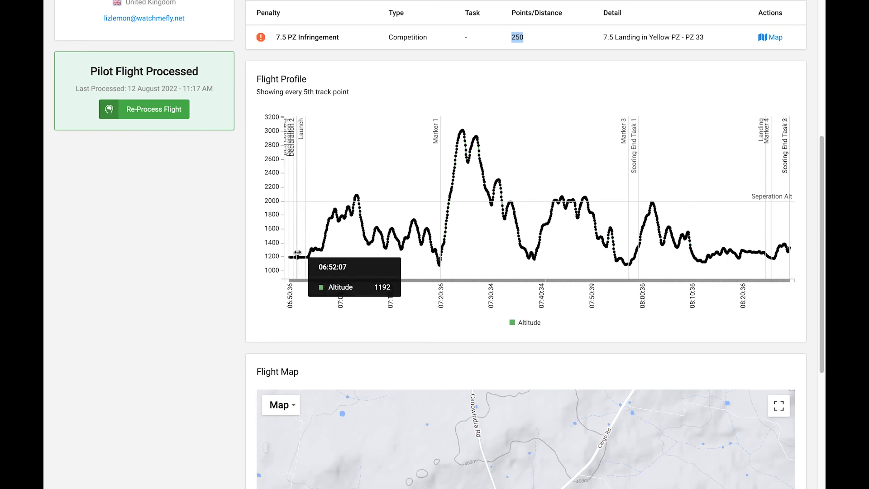
pyautogui.scroll(5, 301, 252)
pyautogui.scroll(-4, 301, 252)
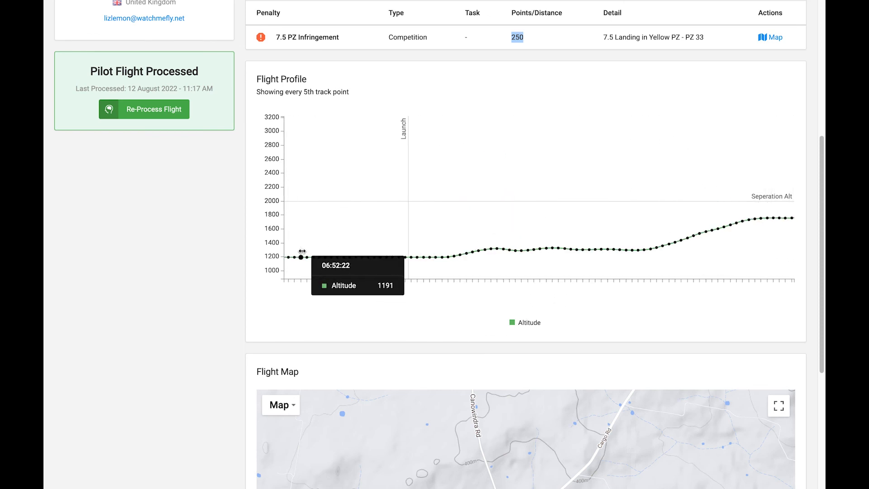
pyautogui.moveTo(319, 230); pyautogui.dragTo(190, 231)
pyautogui.moveTo(331, 229); pyautogui.dragTo(634, 233)
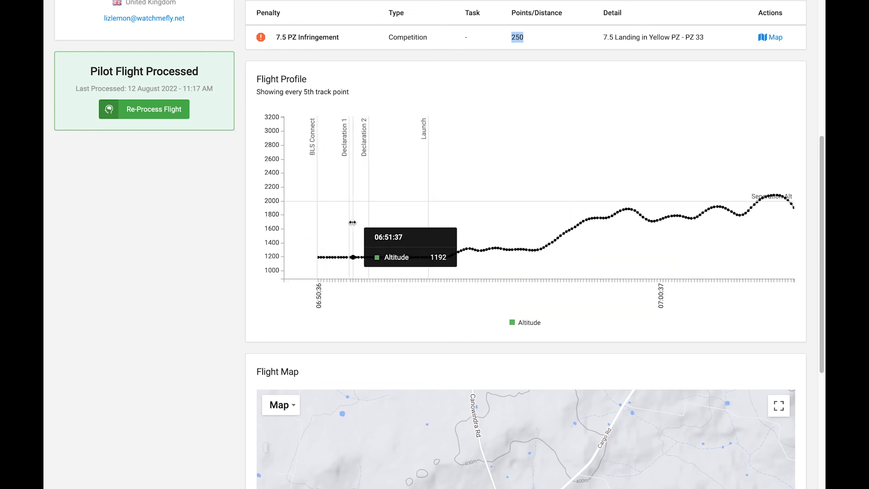
pyautogui.scroll(-3, 433, 255)
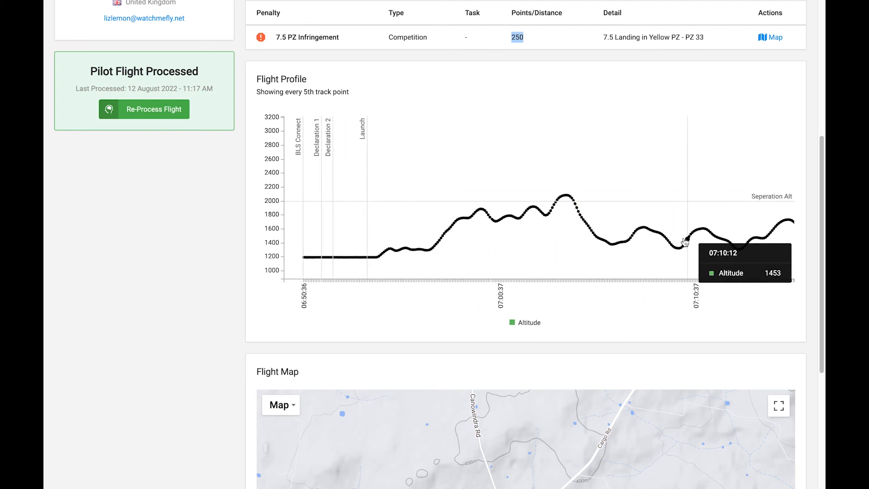
pyautogui.hscroll(5, 688, 249)
pyautogui.hscroll(5, 600, 230)
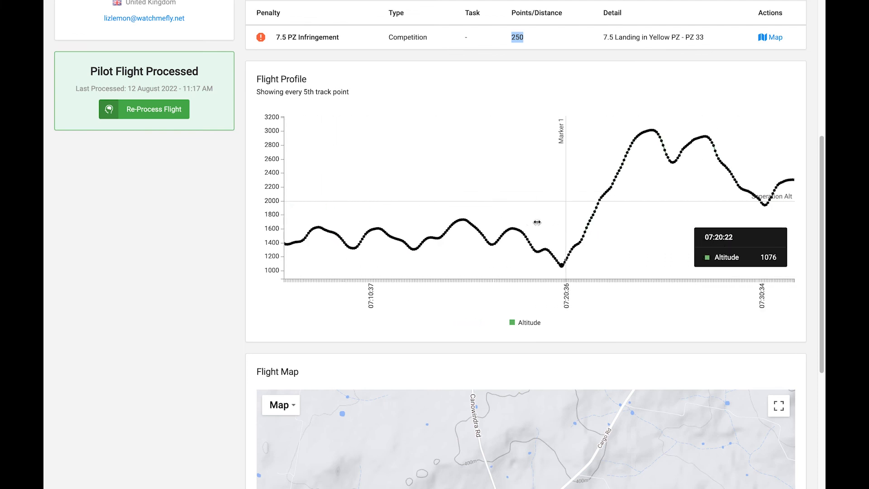
pyautogui.hscroll(5, 574, 220)
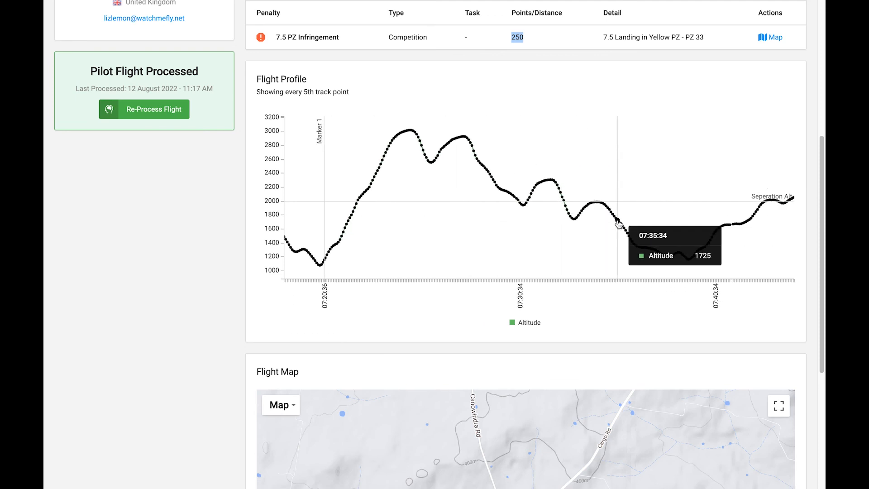
pyautogui.hscroll(5, 536, 213)
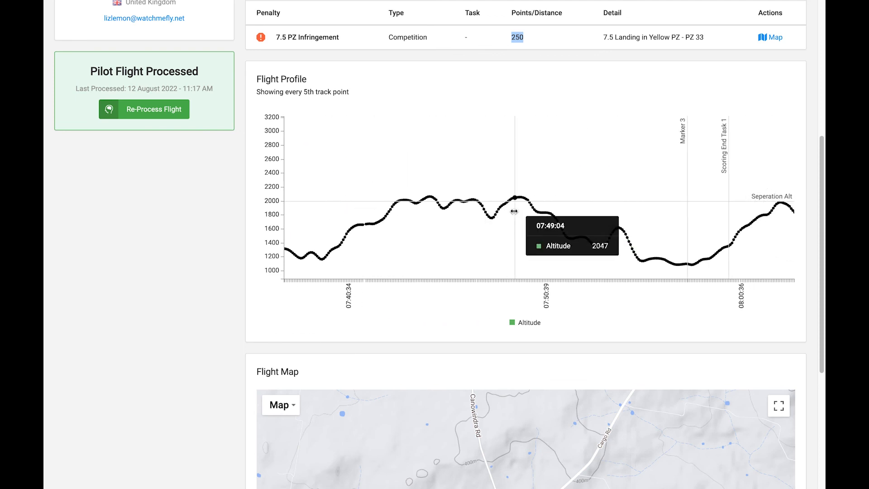
pyautogui.hscroll(5, 705, 192)
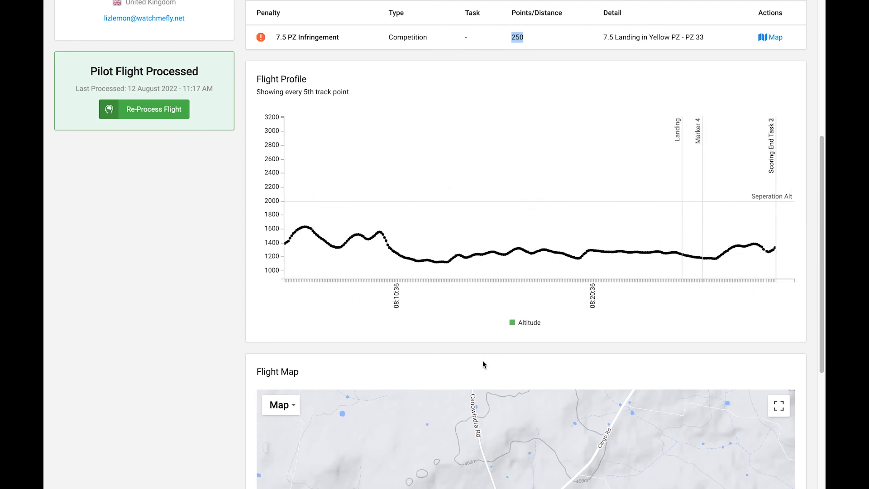
# Follow pilot 4's track on the flight map, inspecting the launch, Marker 1, Task 3 goal and landing markers, and return to the flight data
pyautogui.scroll(-5, 262, 351)
pyautogui.moveTo(503, 378); pyautogui.dragTo(585, 294)
pyautogui.click(608, 196)
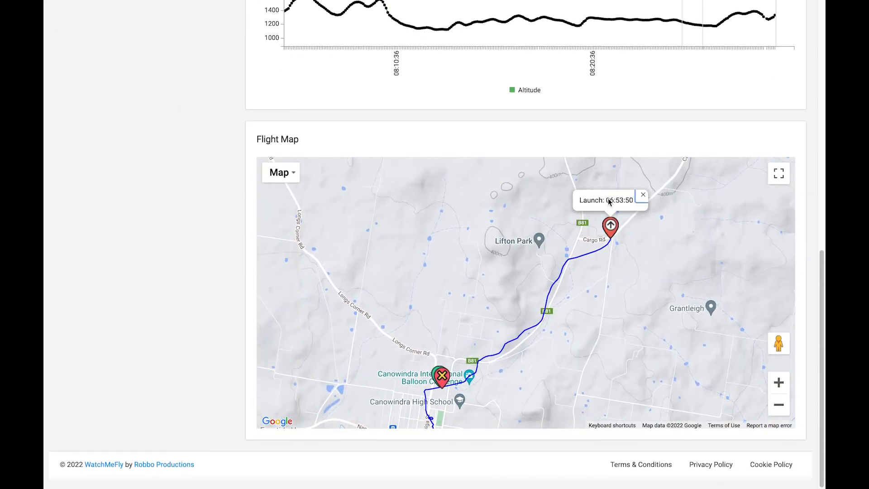
pyautogui.moveTo(527, 370); pyautogui.dragTo(651, 254)
pyautogui.click(566, 264)
pyautogui.scroll(1, 567, 267)
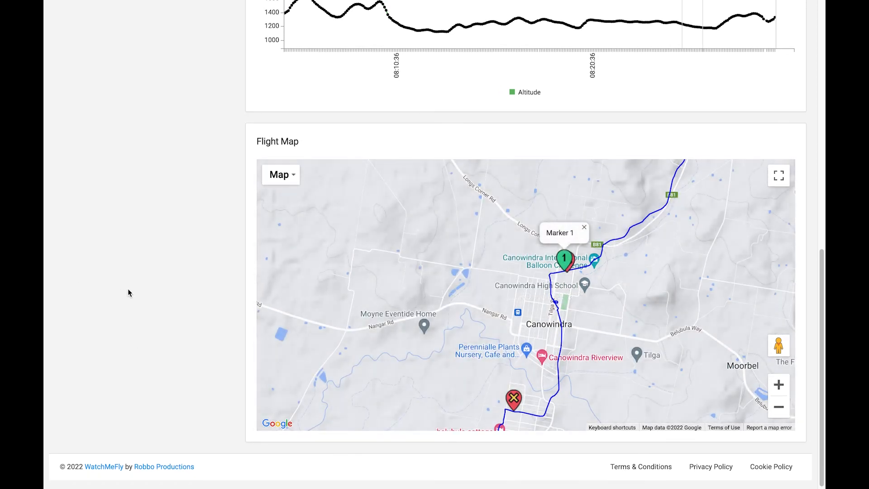
pyautogui.click(571, 271)
pyautogui.click(514, 398)
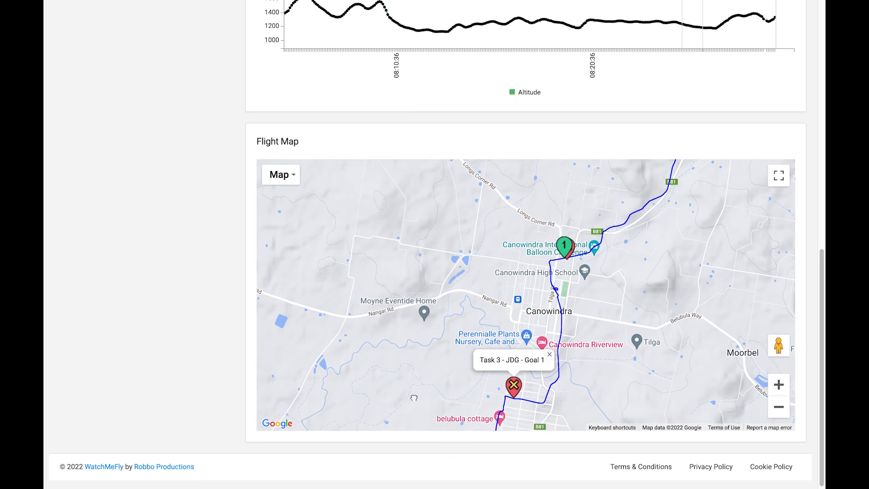
pyautogui.moveTo(407, 400); pyautogui.dragTo(537, 182)
pyautogui.moveTo(549, 312); pyautogui.dragTo(639, 193)
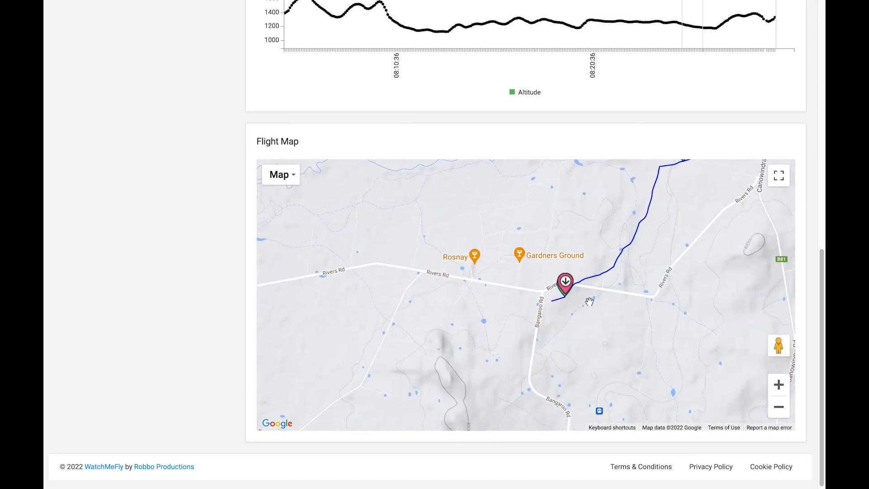
pyautogui.scroll(7, 196, 338)
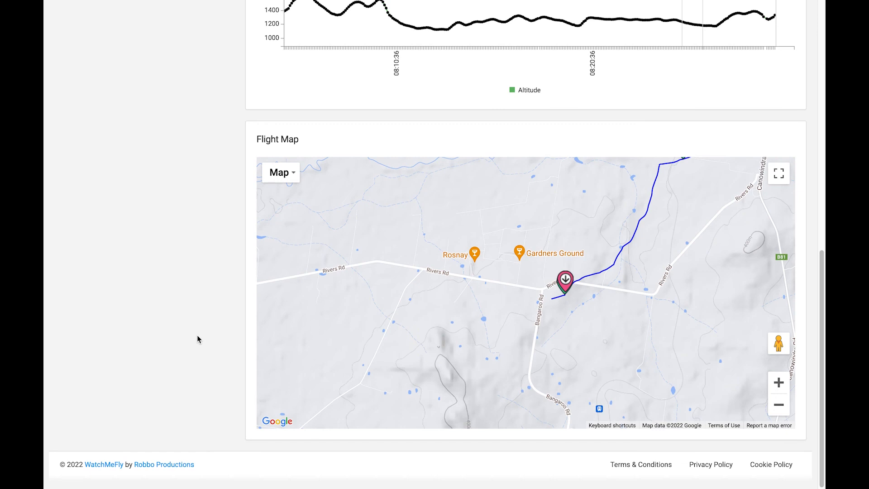
pyautogui.scroll(4, 197, 347)
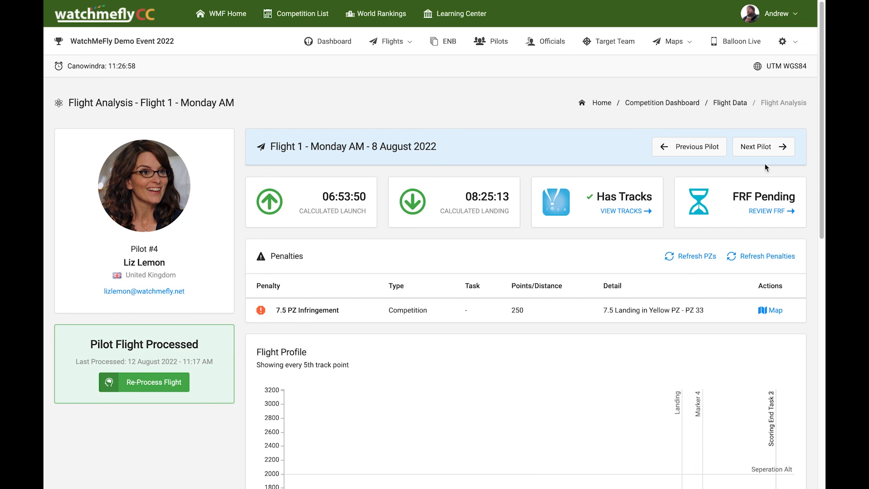
pyautogui.click(730, 103)
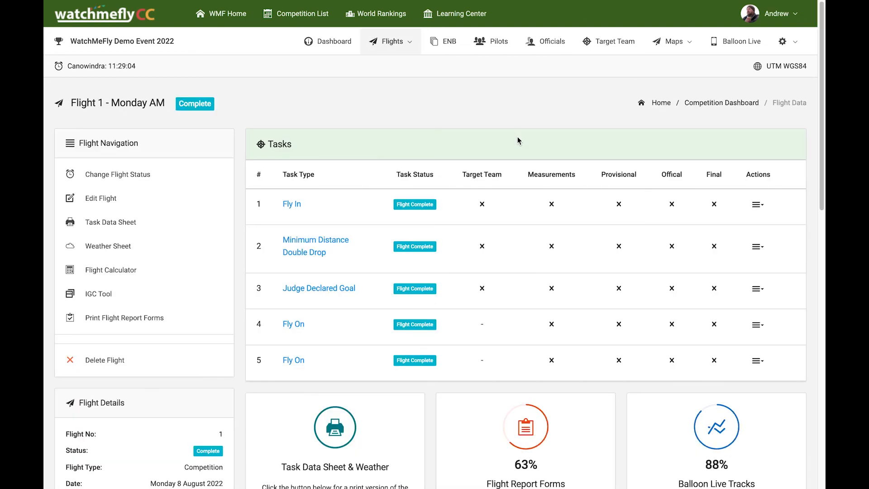